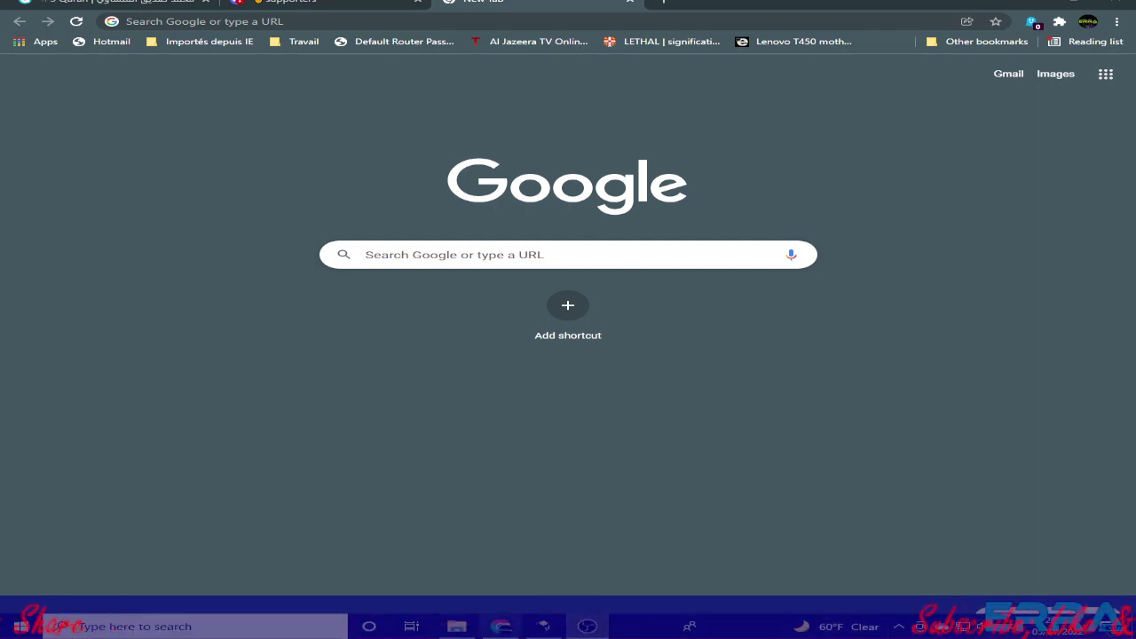
Restore the egyfixlab BIOS tool window, showing its empty HP DMI Data tab
left_click(544, 627)
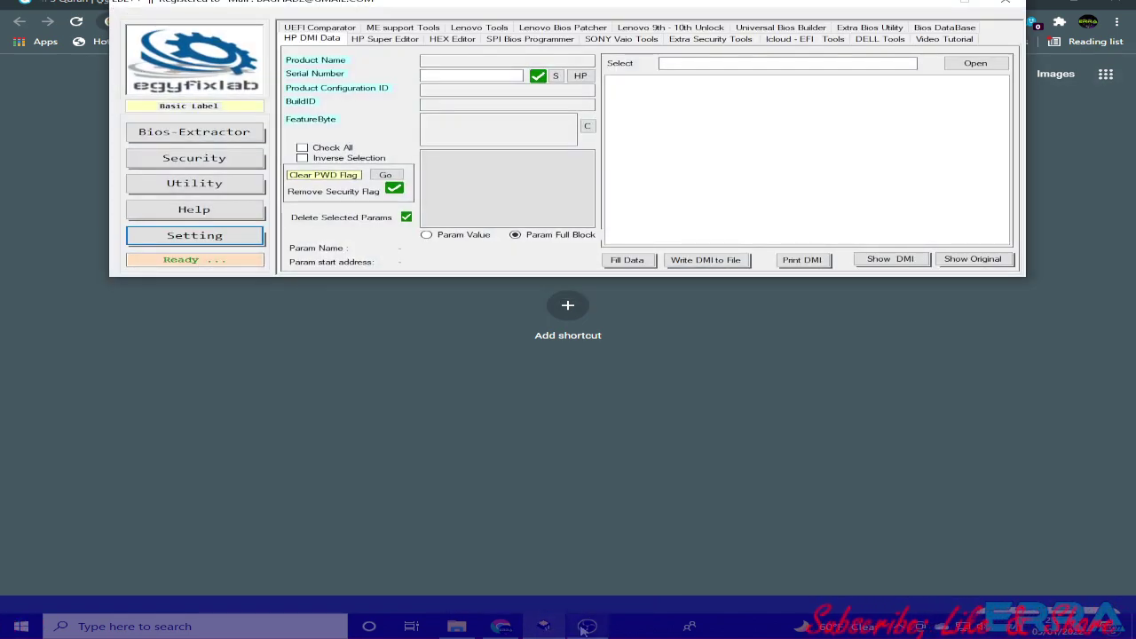
mouse_move(586, 627)
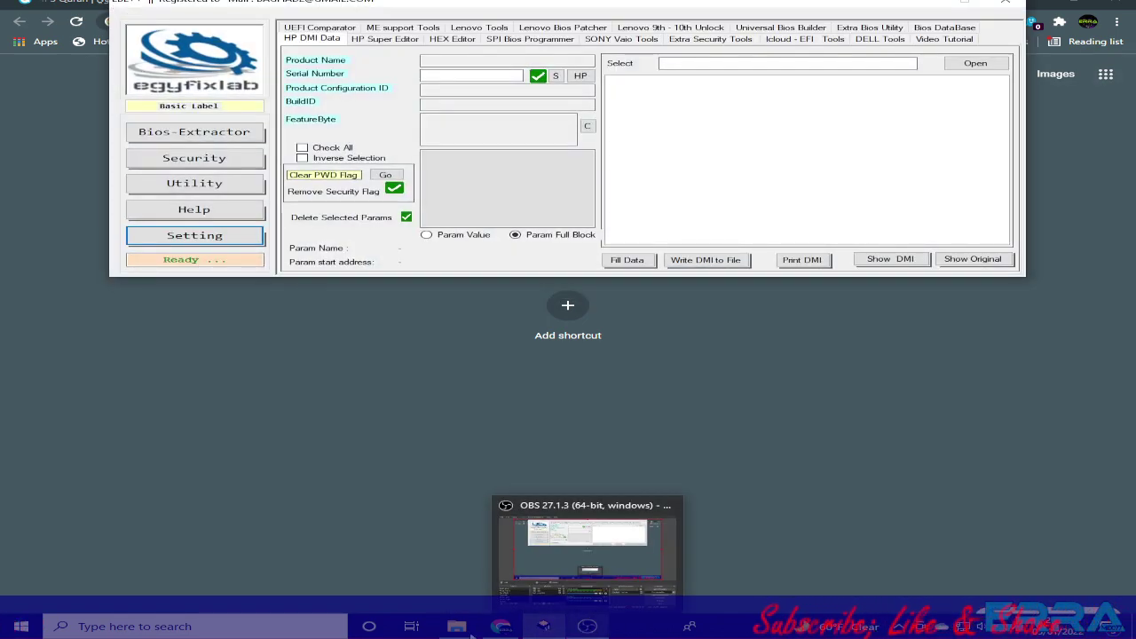
Browse in File Explorer to Dells Dumps > Dell Latitude 5511 FDV50 LA-J281P REV 1.0 and select the BIN dump
left_click(458, 627)
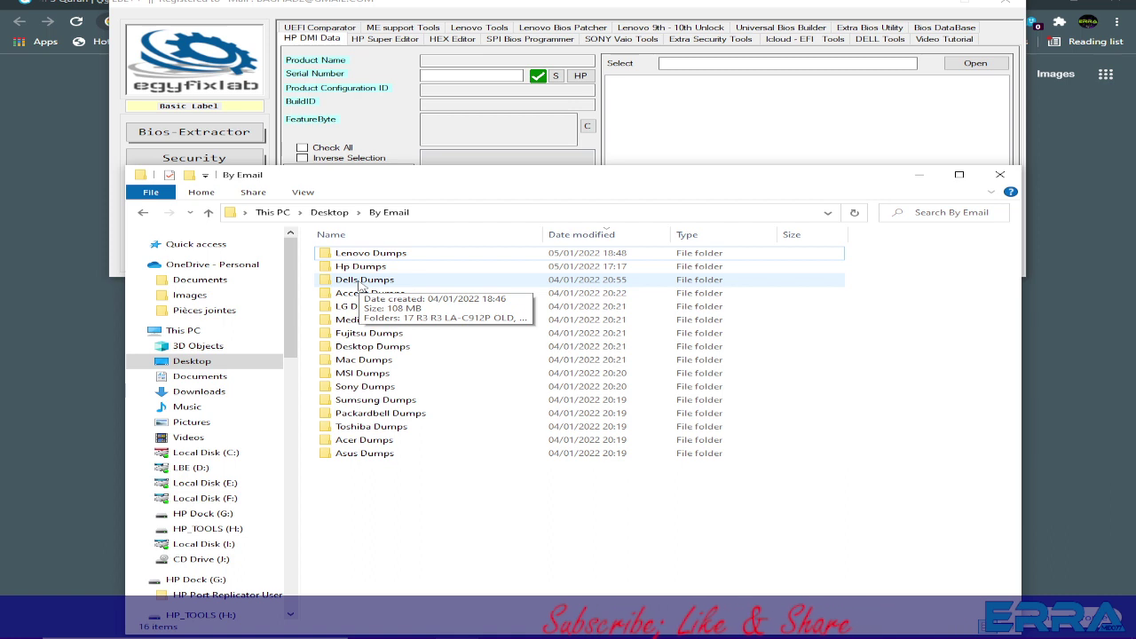
double_click(360, 280)
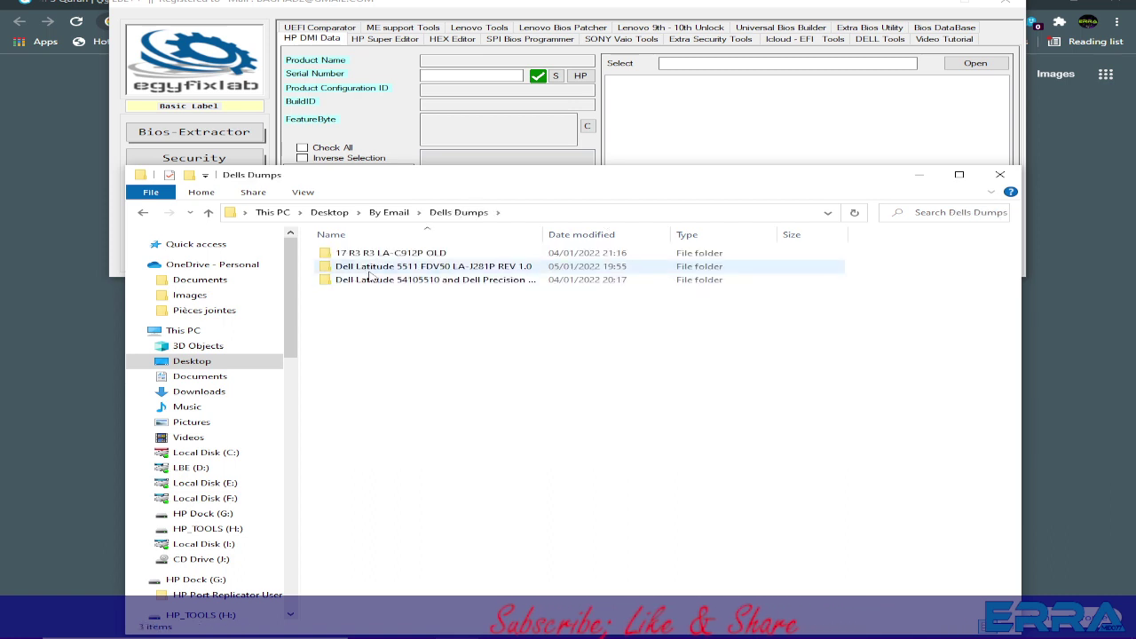
double_click(369, 267)
left_click(355, 266)
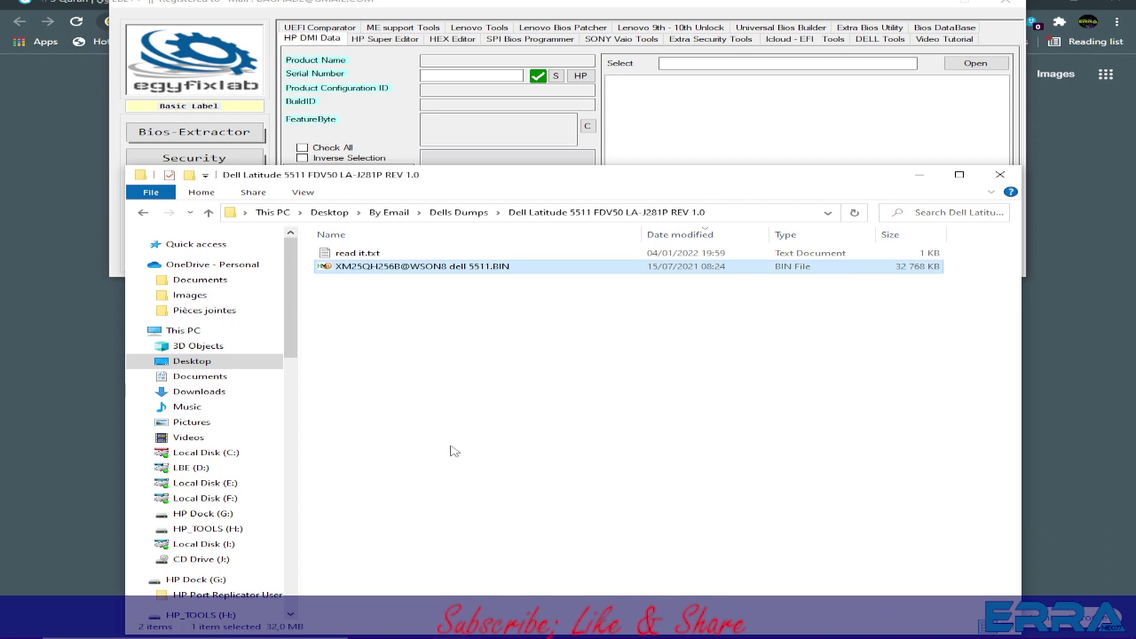
double_click(355, 254)
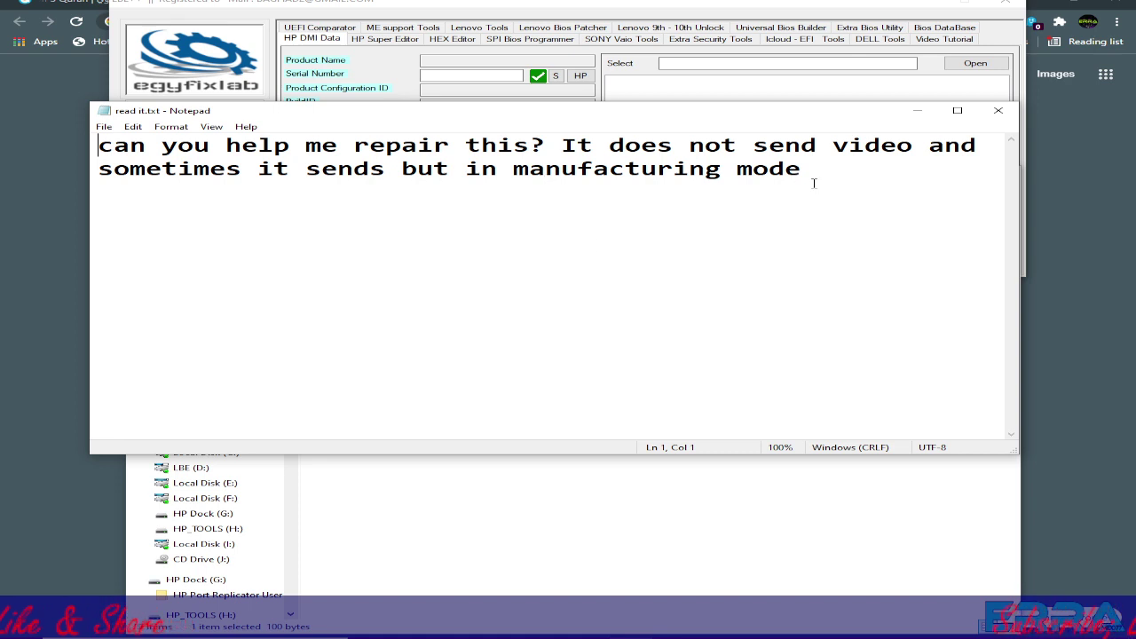
left_click(991, 113)
Bring the Dell Latitude 5511 dump folder to front and move it below the egyfixlab window
left_click(462, 356)
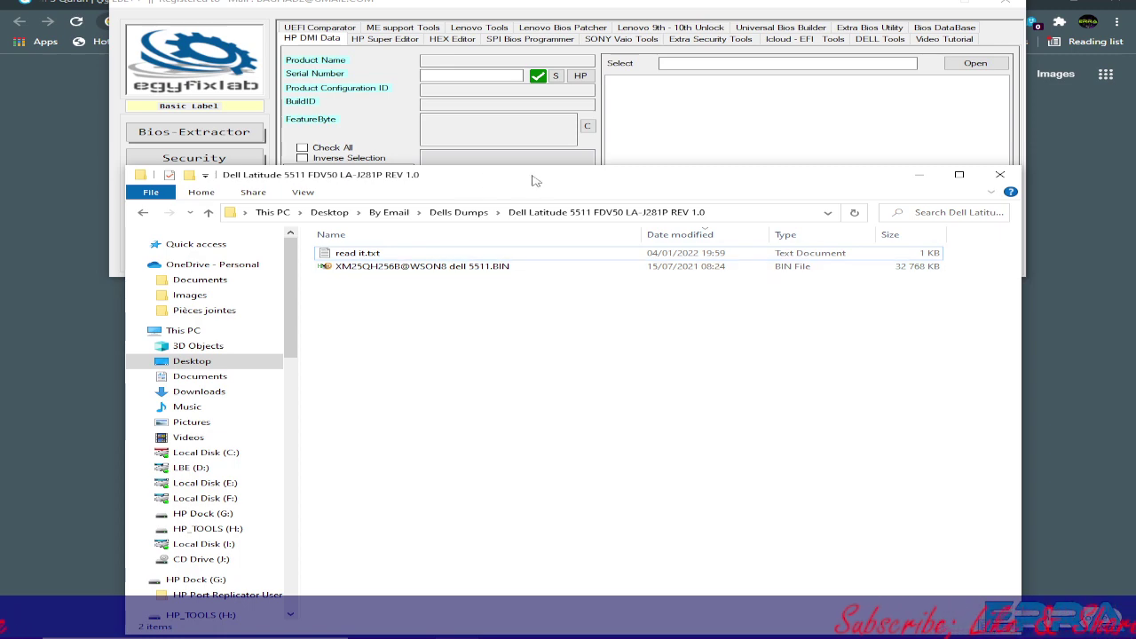
left_click_drag(535, 181, 524, 293)
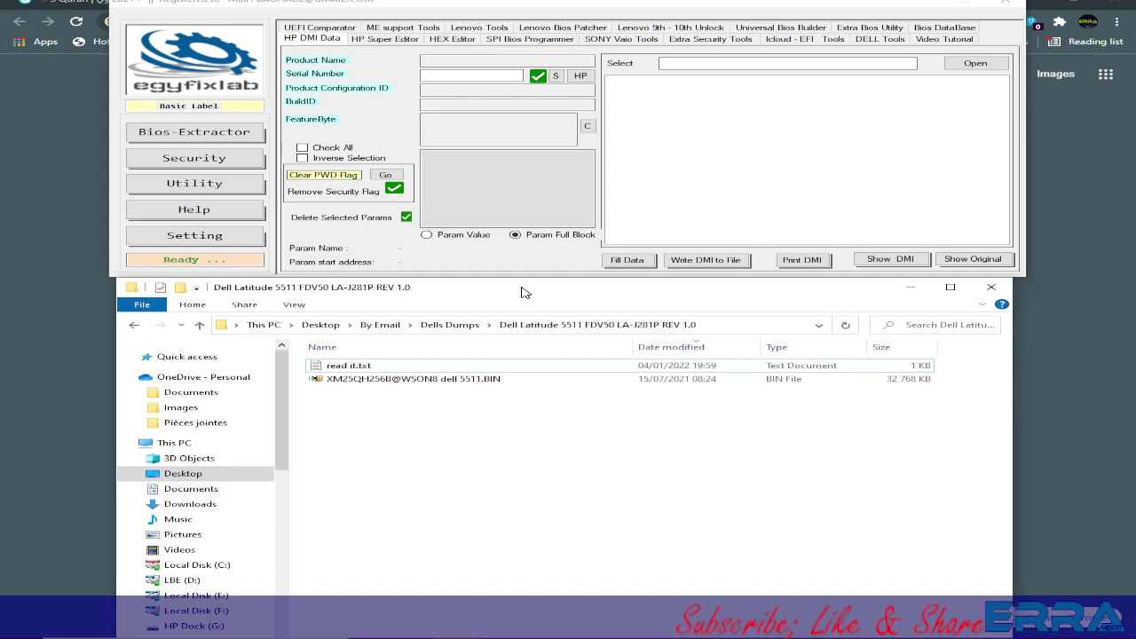
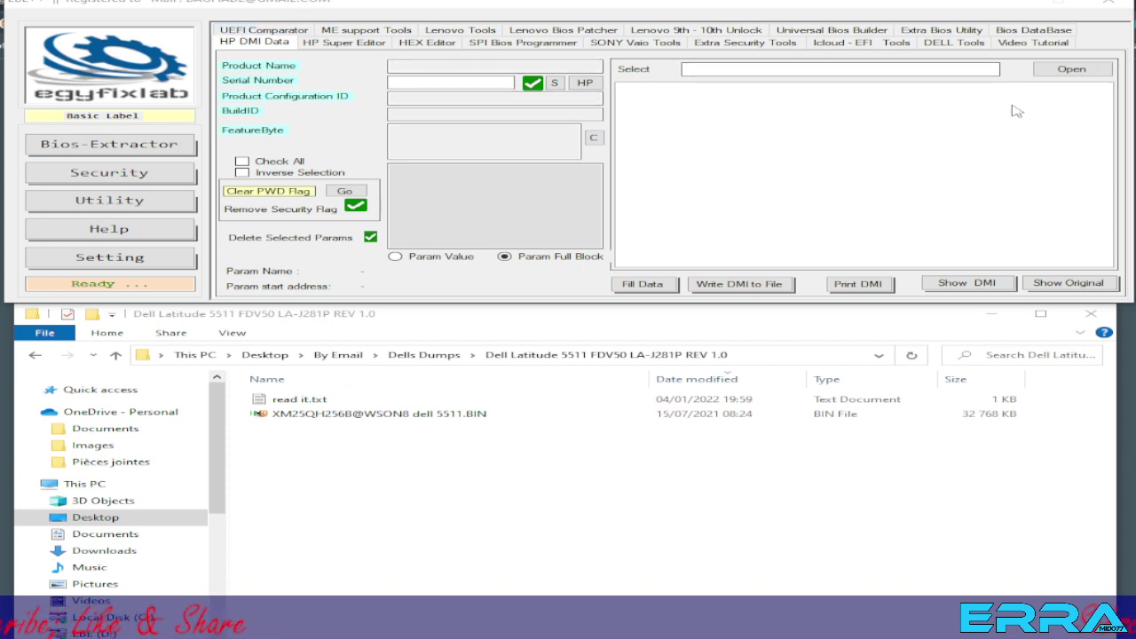
Extract the service tag from the Latitude 5511 BIN dump via DELL Tools > Service TAG, then copy it for Dell Support
left_click(957, 44)
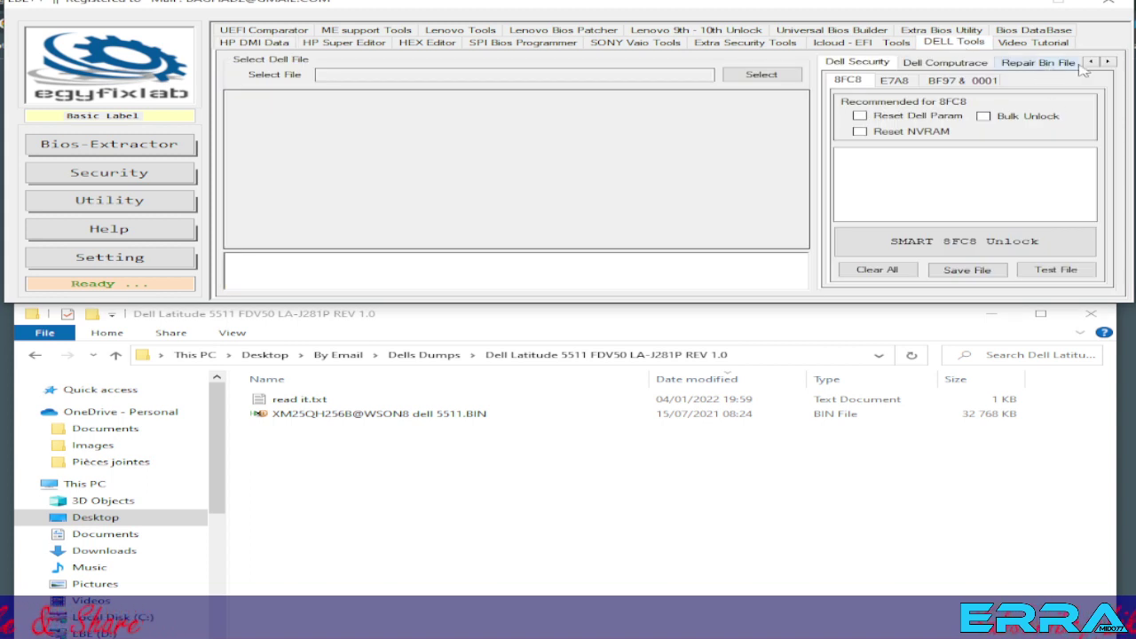
left_click(1110, 62)
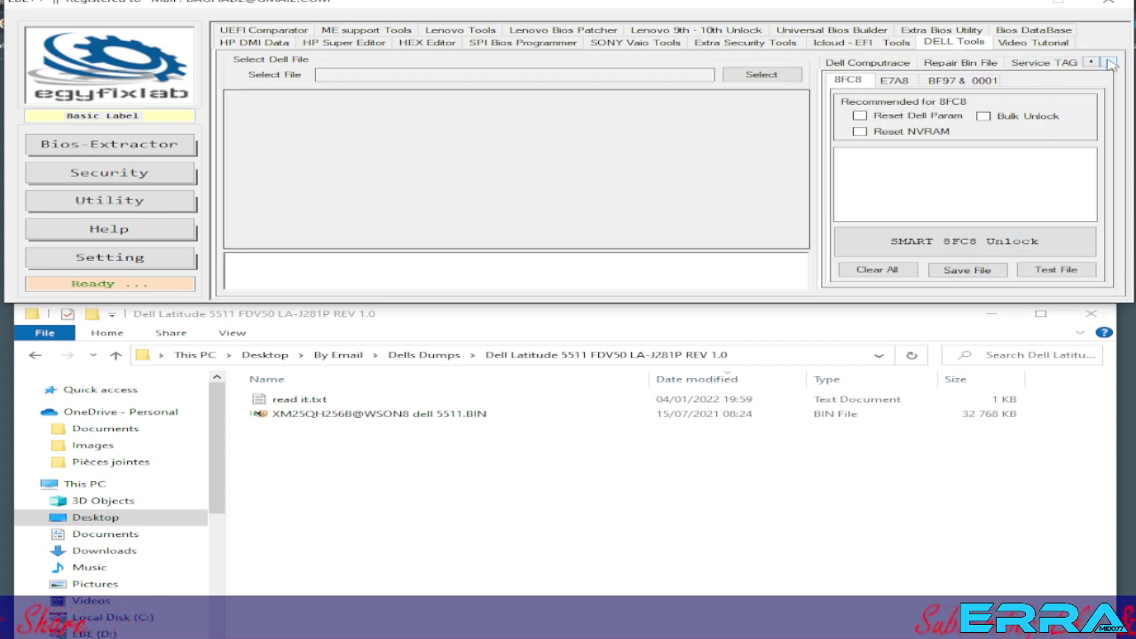
left_click(943, 63)
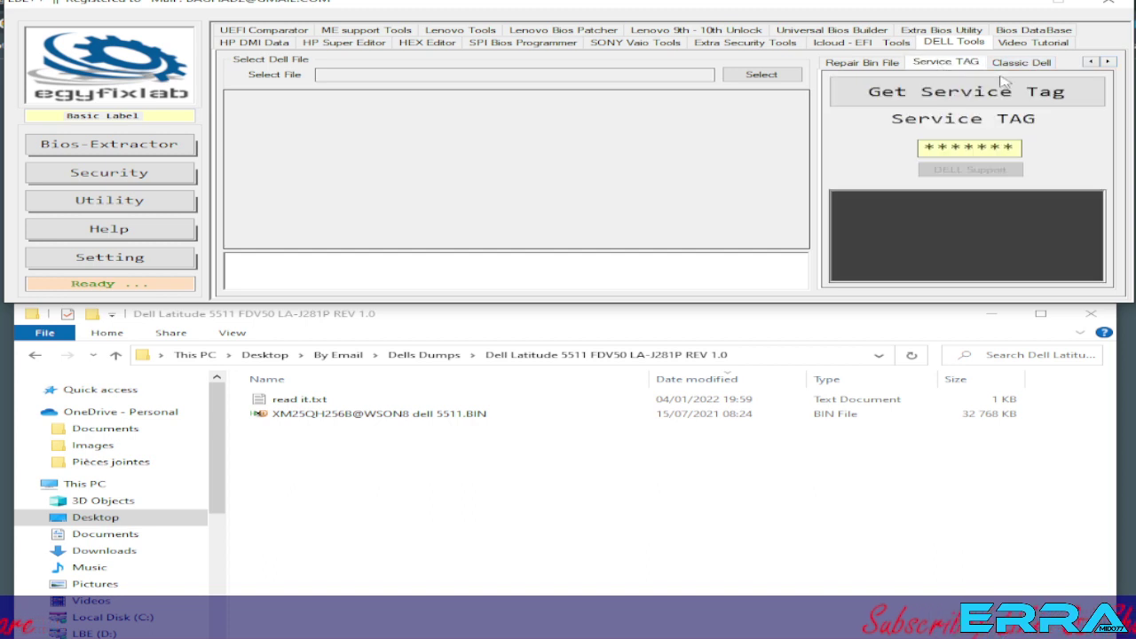
left_click(747, 75)
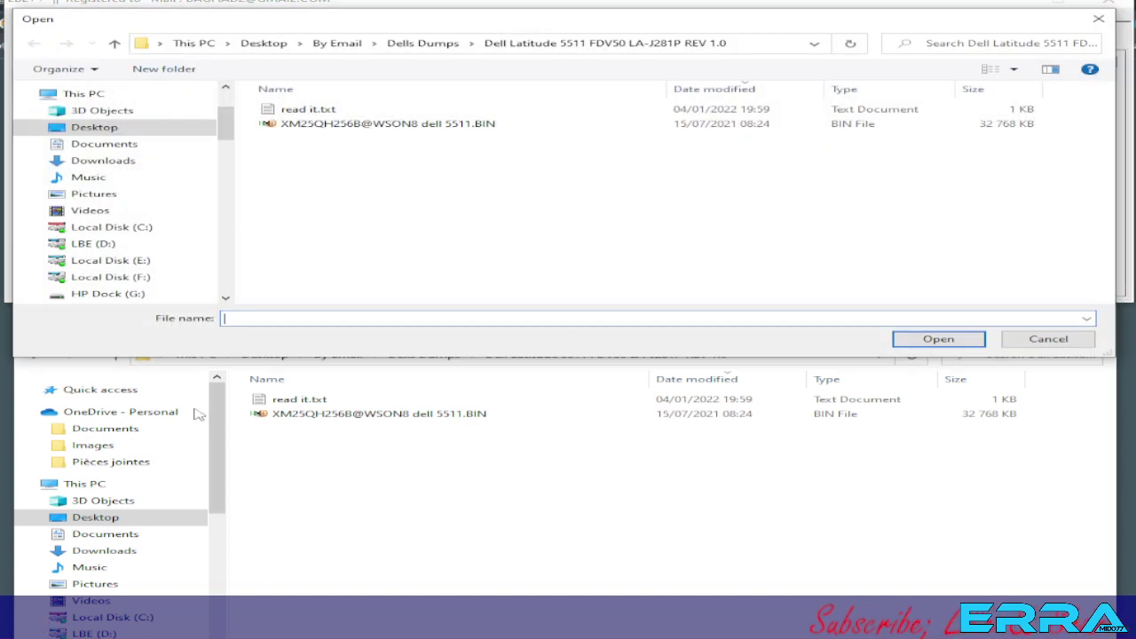
double_click(346, 125)
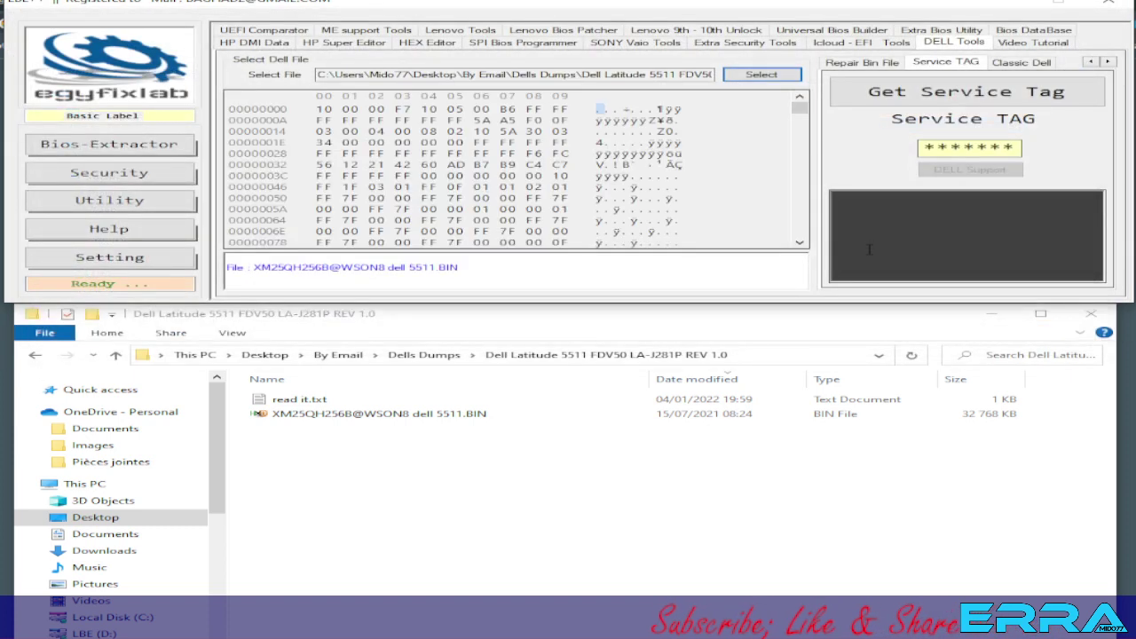
left_click(946, 103)
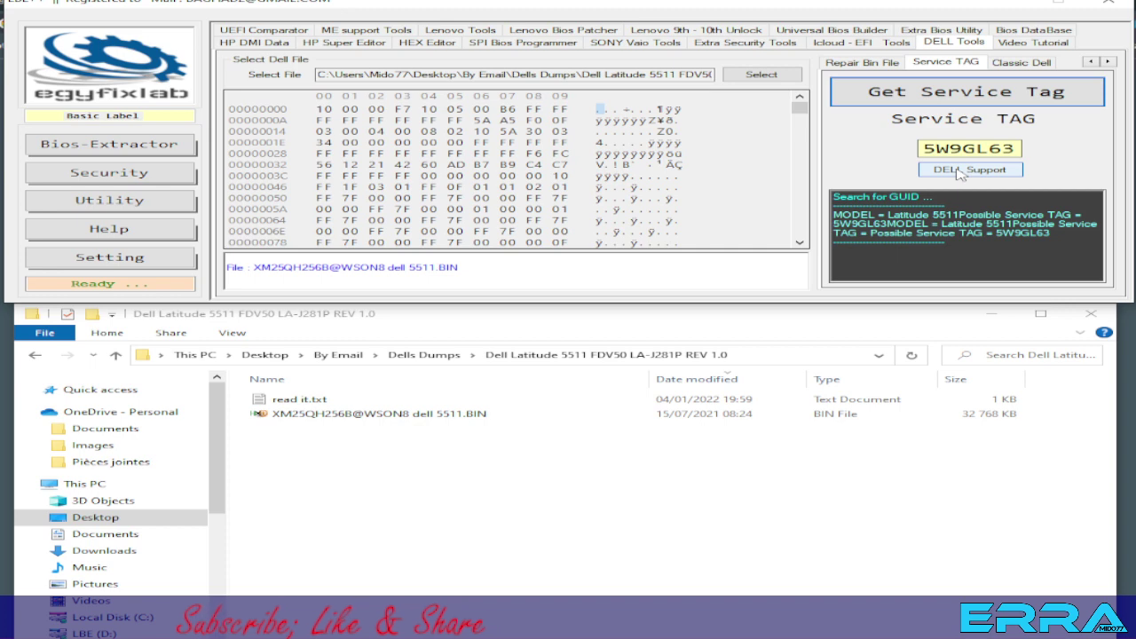
left_click(957, 173)
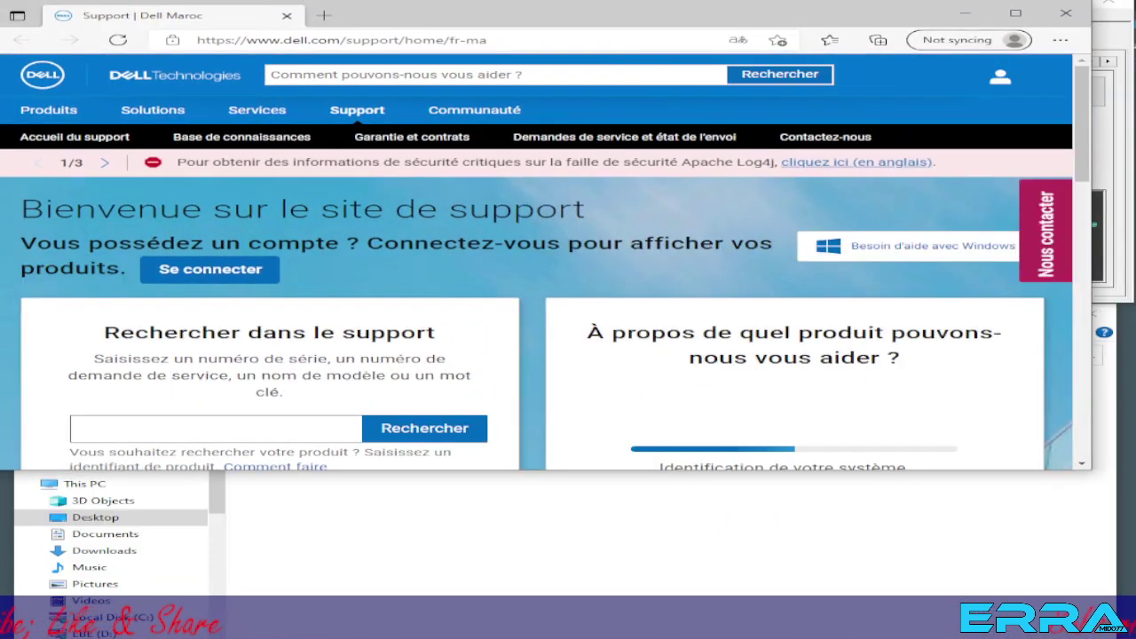
Search the pasted service tag on Dell Support and highlight the Latitude 5511 product name
right_click(172, 428)
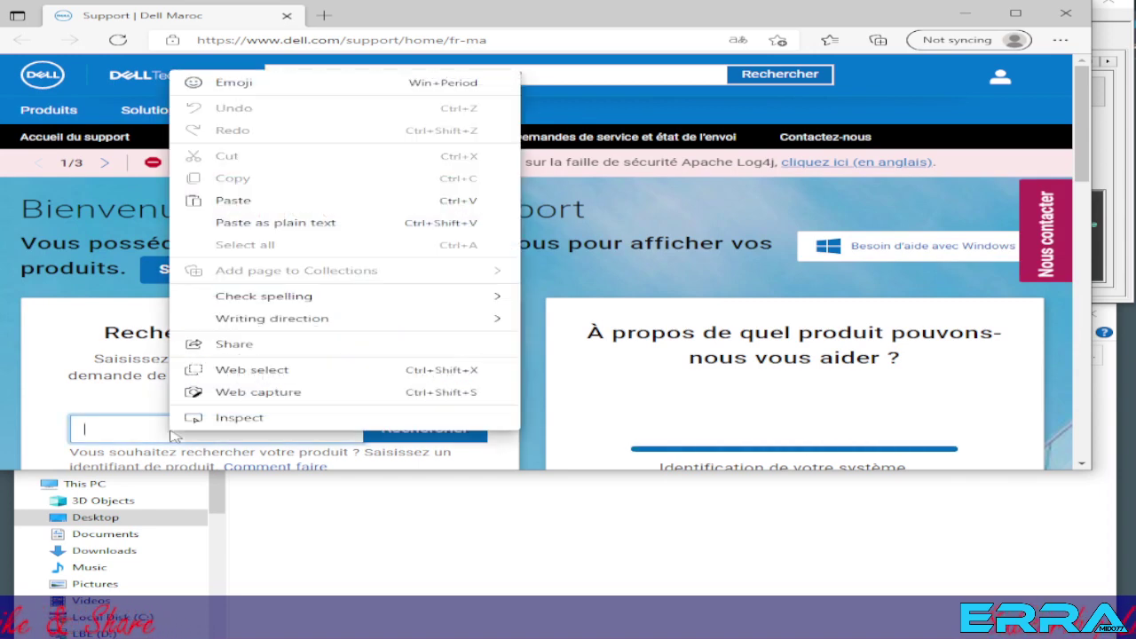
left_click(238, 200)
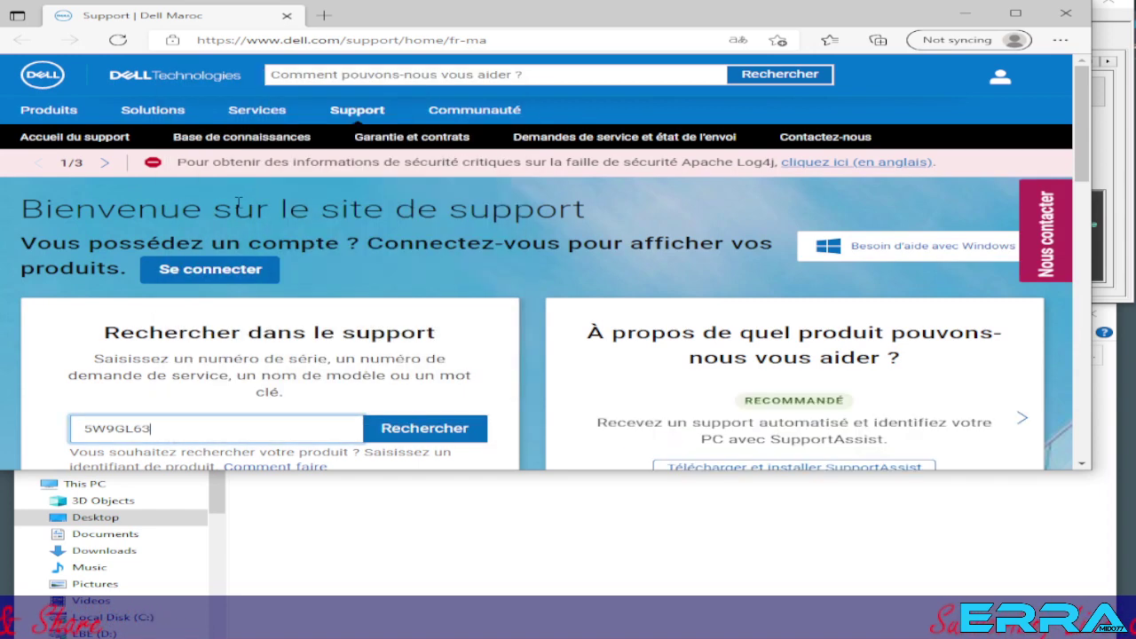
left_click(416, 431)
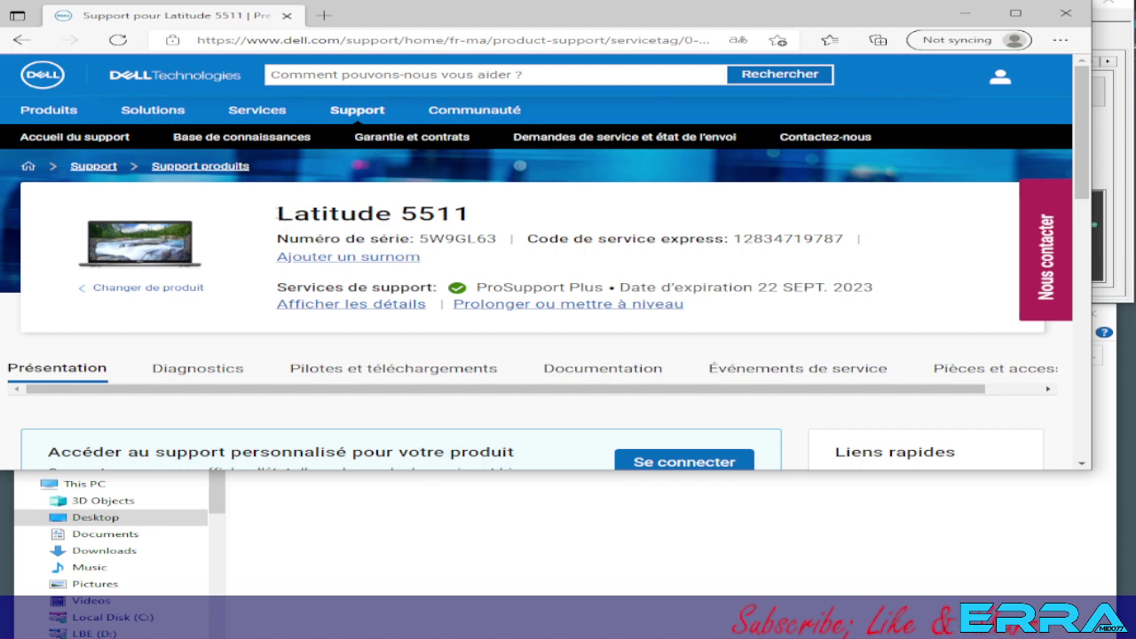
left_click_drag(277, 213, 470, 213)
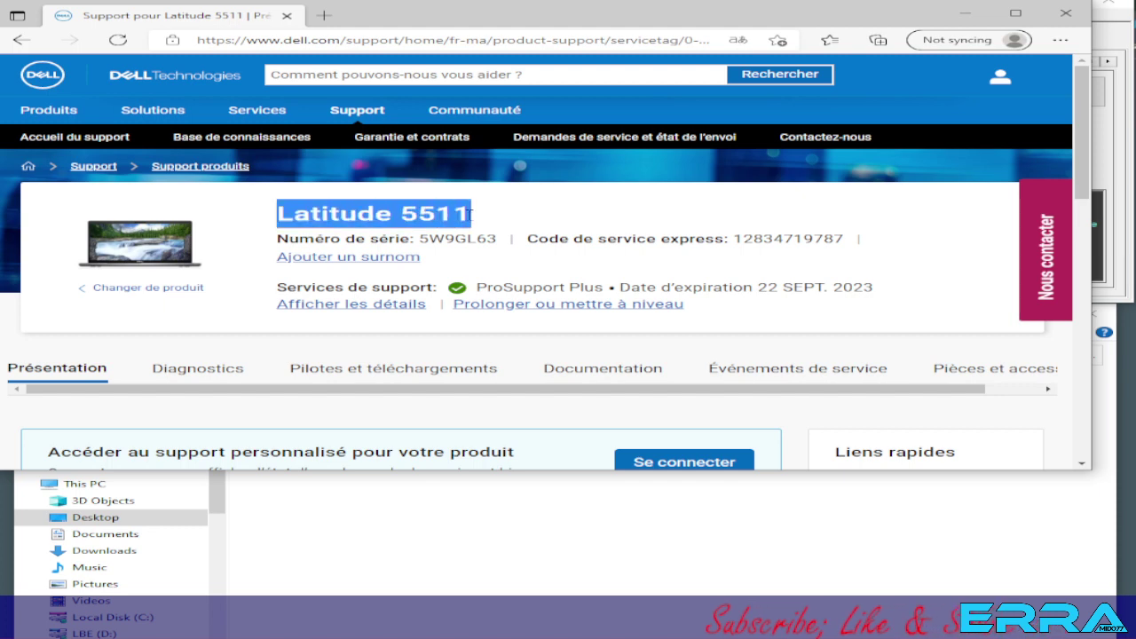
Filter the Latitude 5511 drivers and downloads list to the BIOS category
left_click(388, 369)
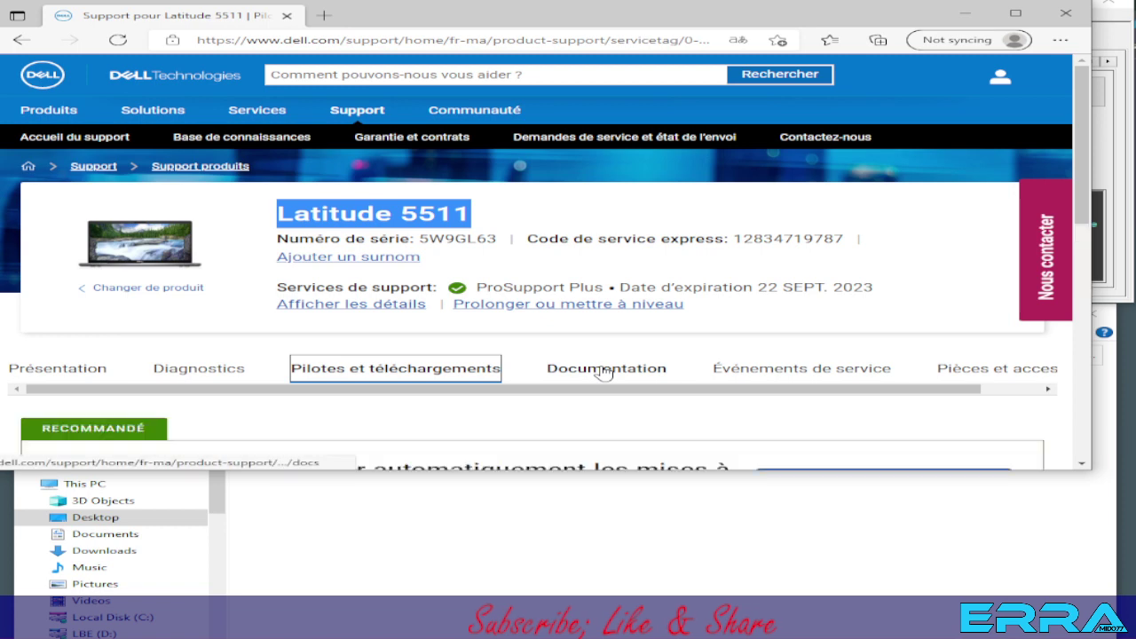
scroll(604, 373, "down", 2)
scroll(604, 373, "down", 2)
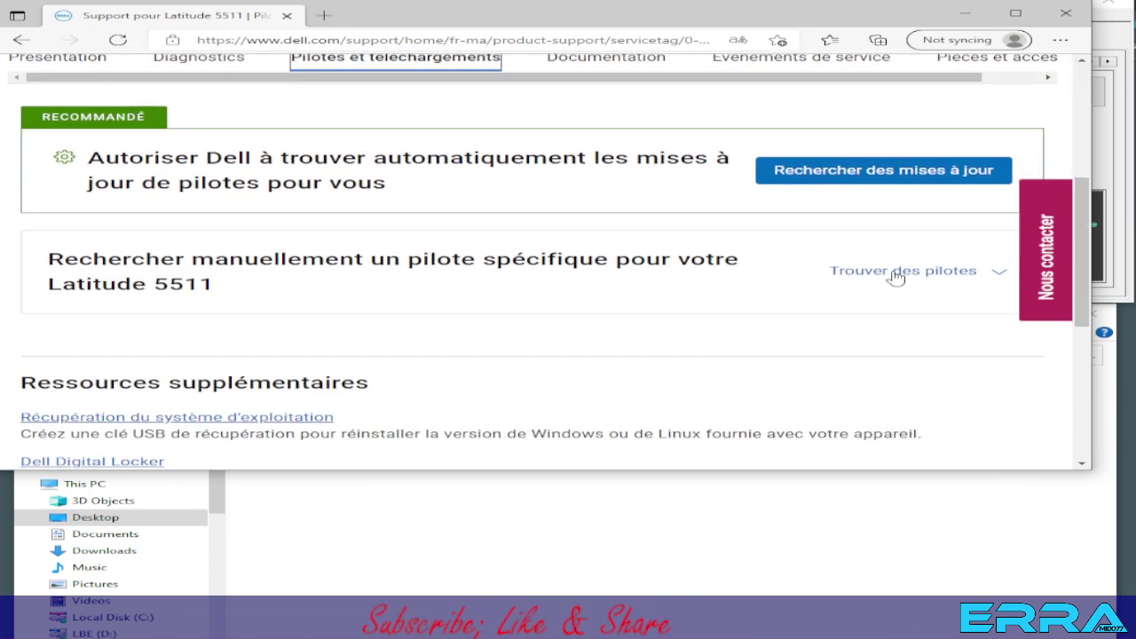
left_click(897, 277)
scroll(266, 368, "down", 1)
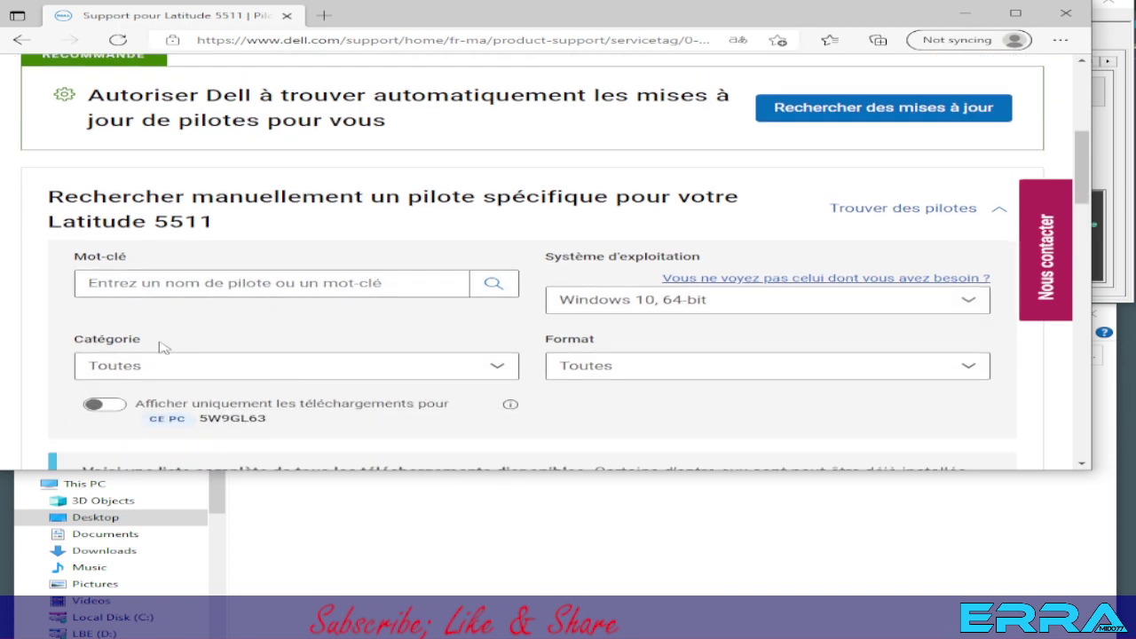
left_click(137, 372)
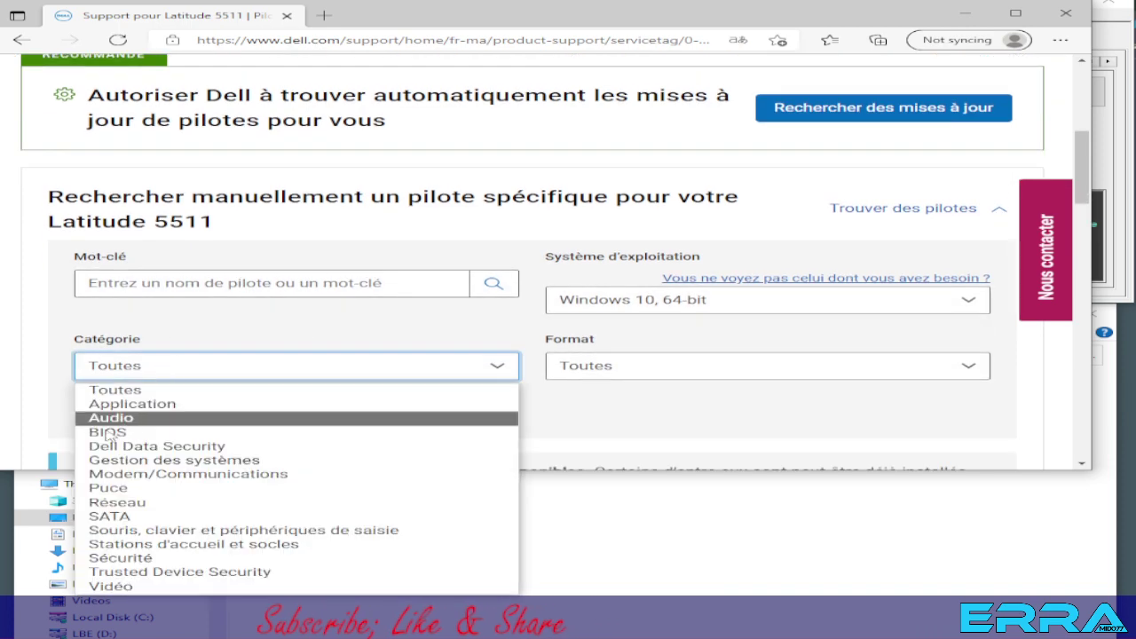
left_click(142, 433)
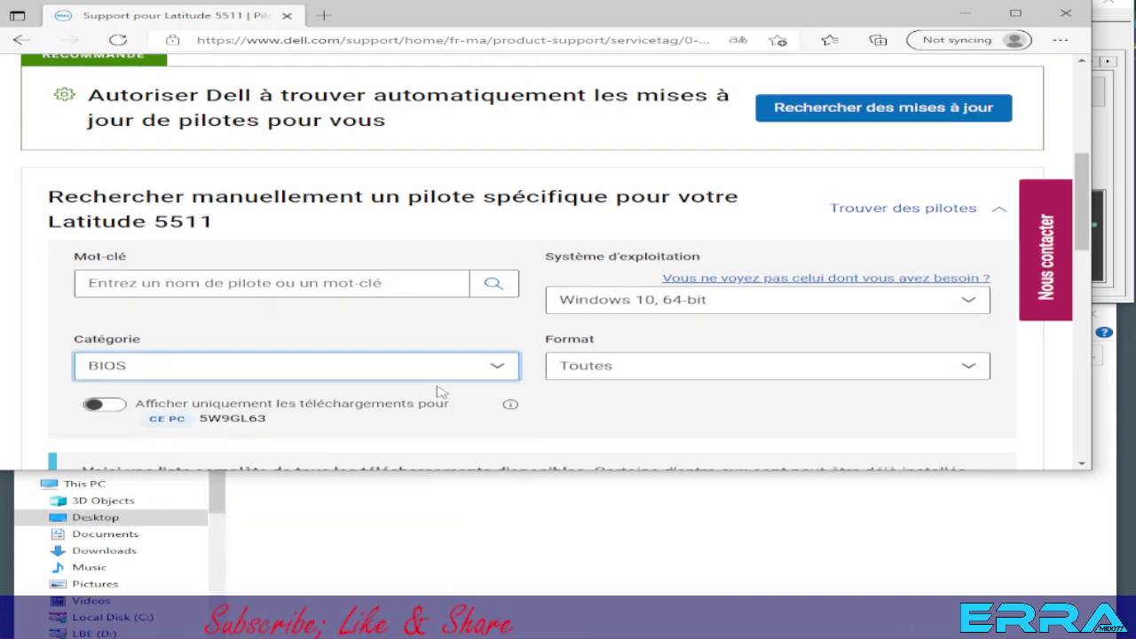
Download the Latitude 5411/5511 BIOS update Latitude_5X11_Precision_3551_1.9.1.exe (24.1 MB)
scroll(444, 390, "down", 3)
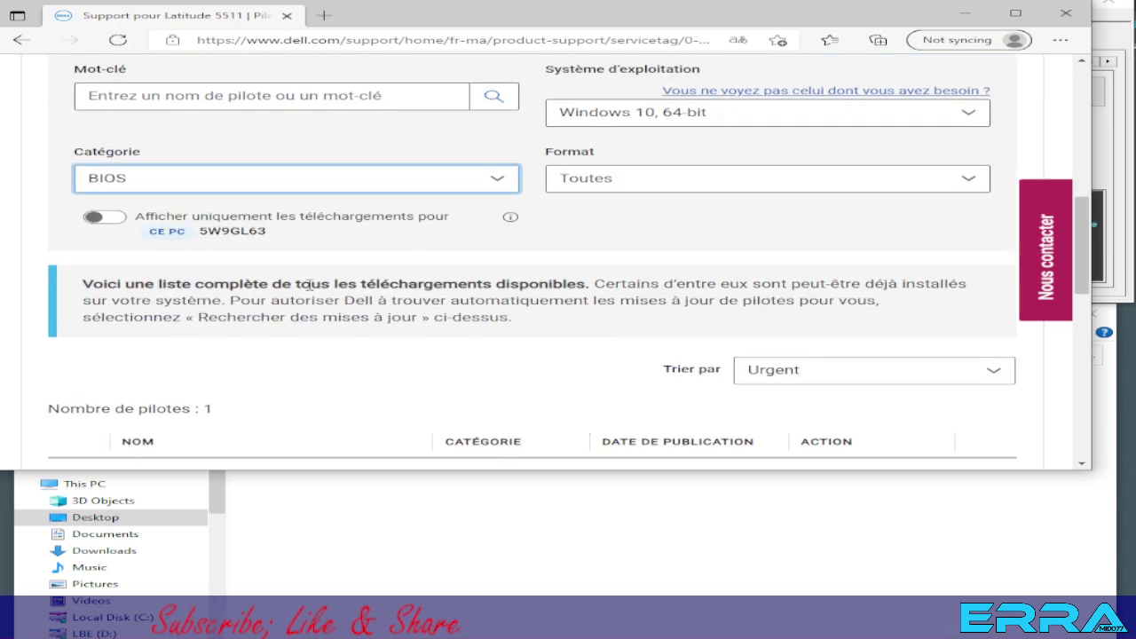
scroll(401, 357, "down", 1)
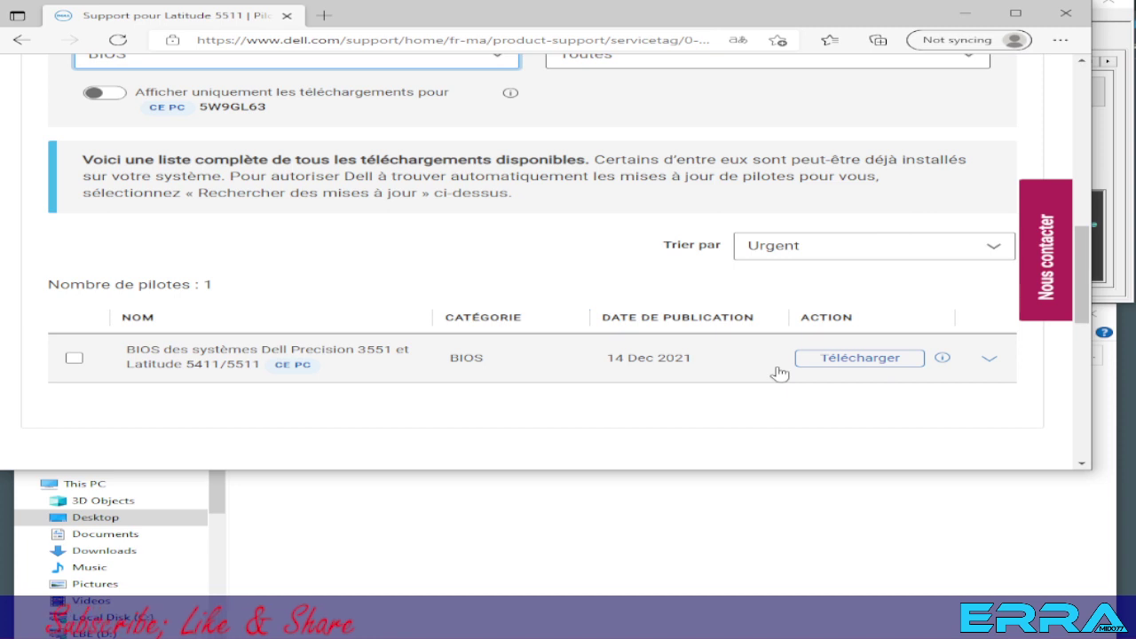
left_click(866, 358)
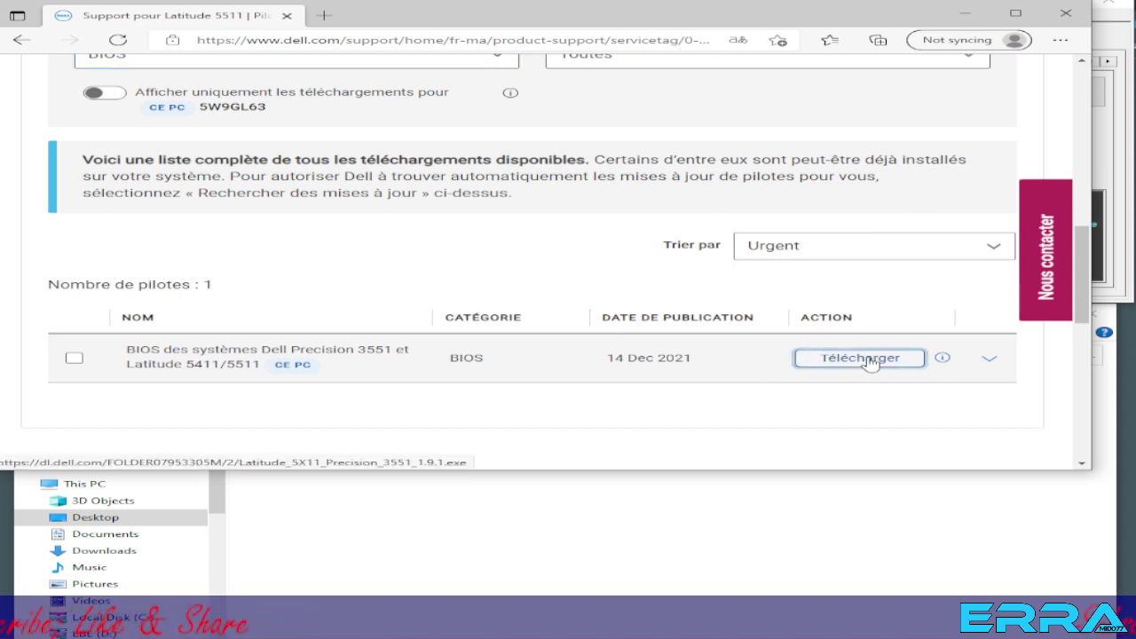
left_click(868, 358)
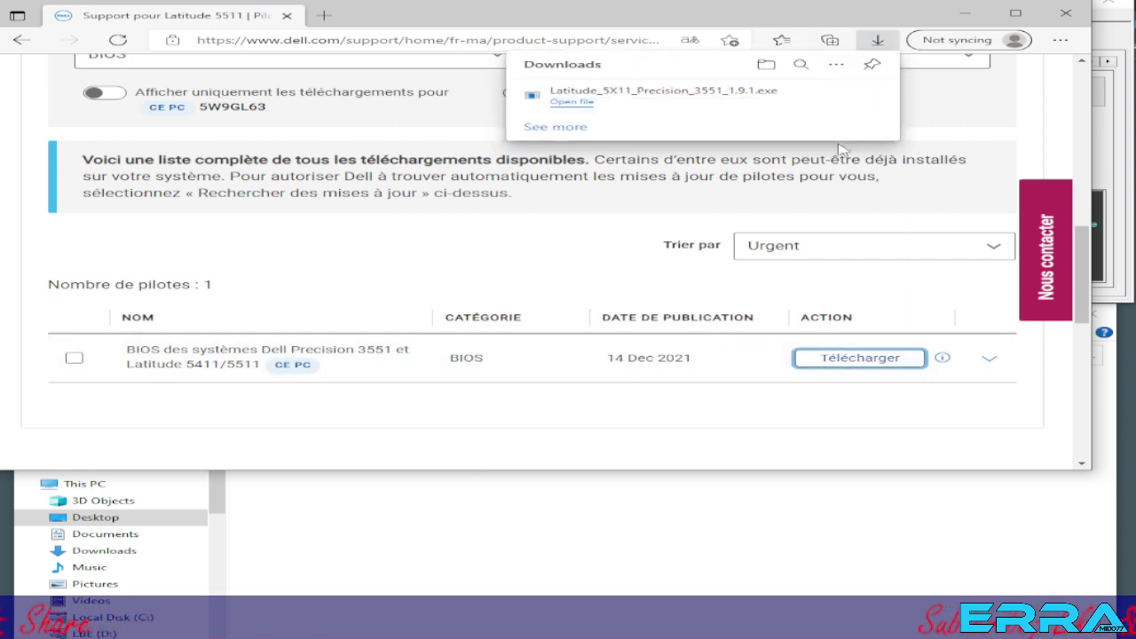
Move Latitude_5X11_Precision_3551_1.9.1.exe from Downloads into the Dell Latitude 5511 FDV50 LA-J281P REV 1.0 folder
left_click(767, 67)
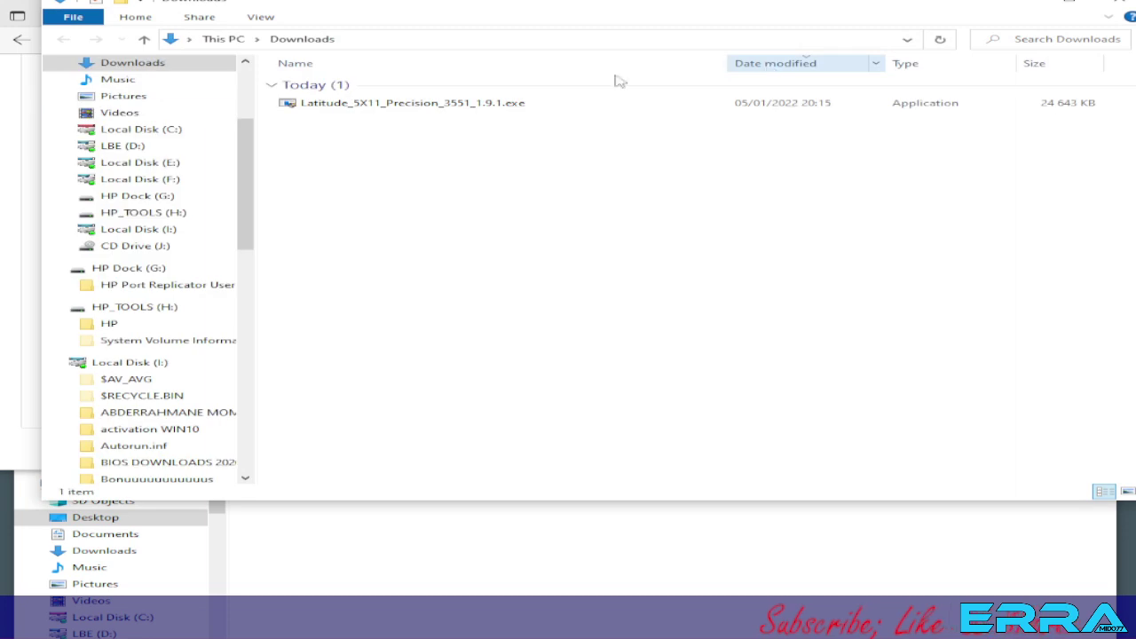
mouse_move(290, 108)
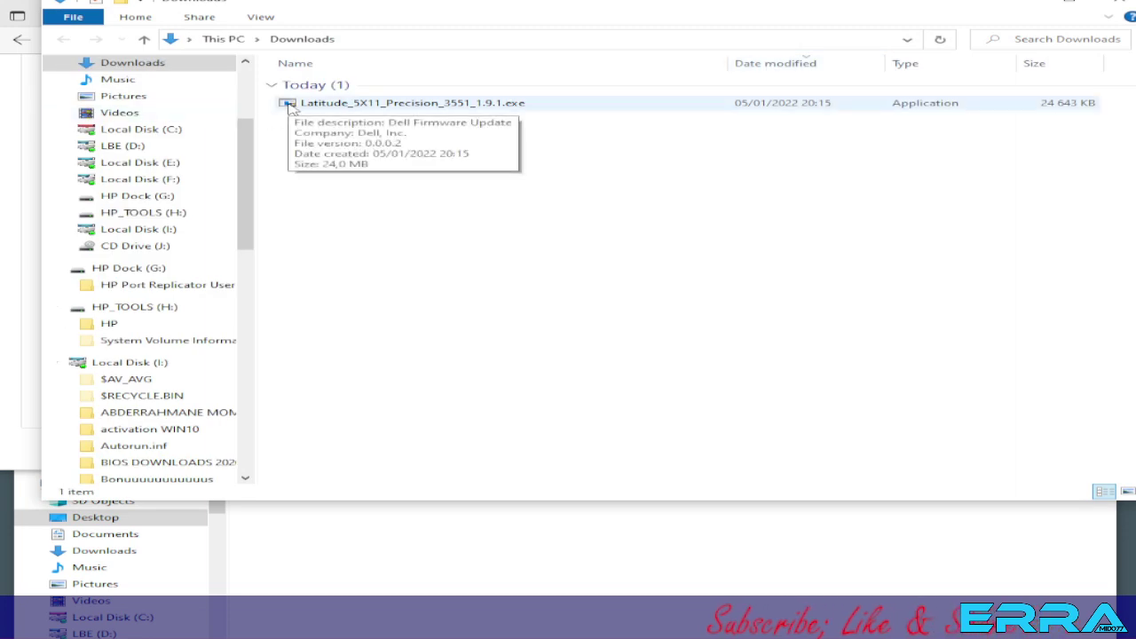
left_click_drag(290, 108, 361, 573)
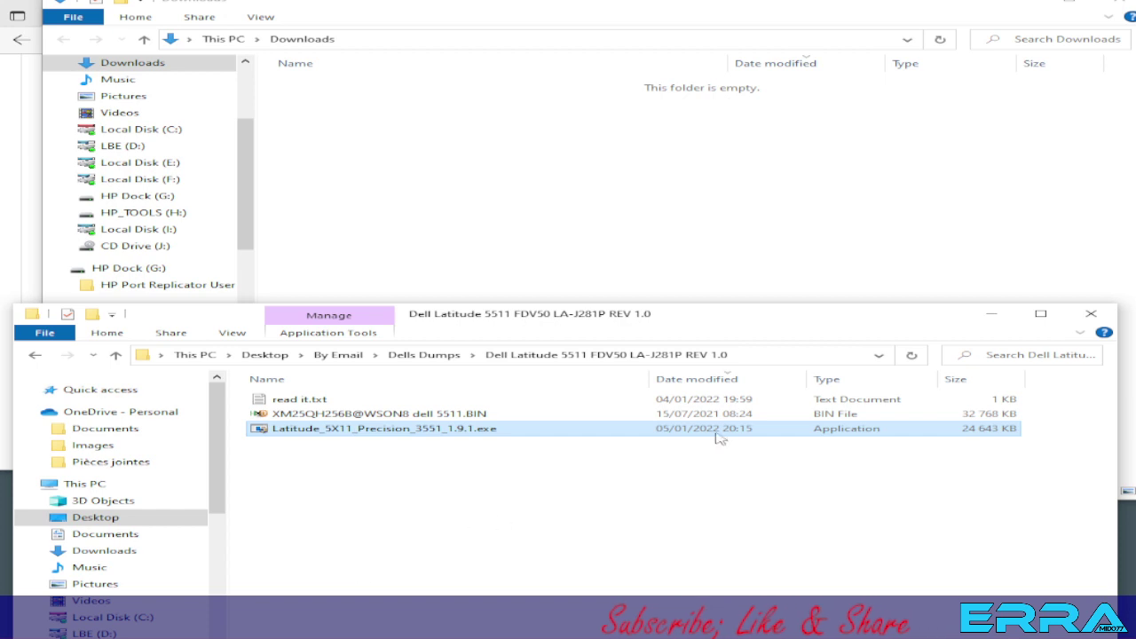
left_click(1114, 6)
left_click(1070, 29)
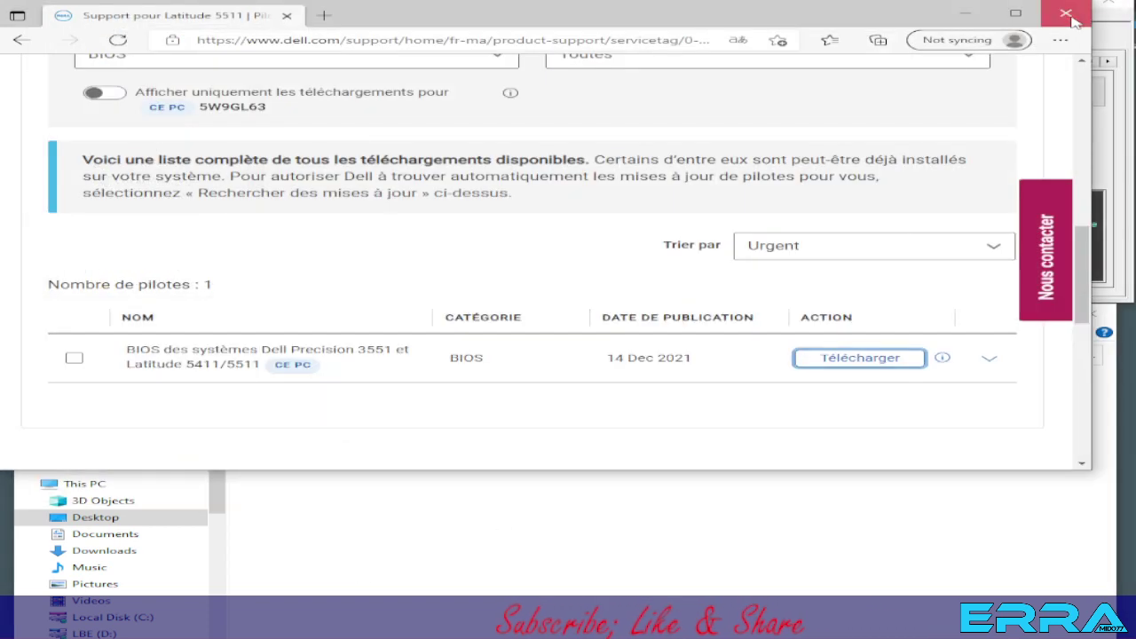
Use Repair Bin File to turn the 1.9.1 exe and the corrupt 5511 dump into Latitude_5X11_Precision_3551_1.9.1_HDR.bin
left_click(1072, 18)
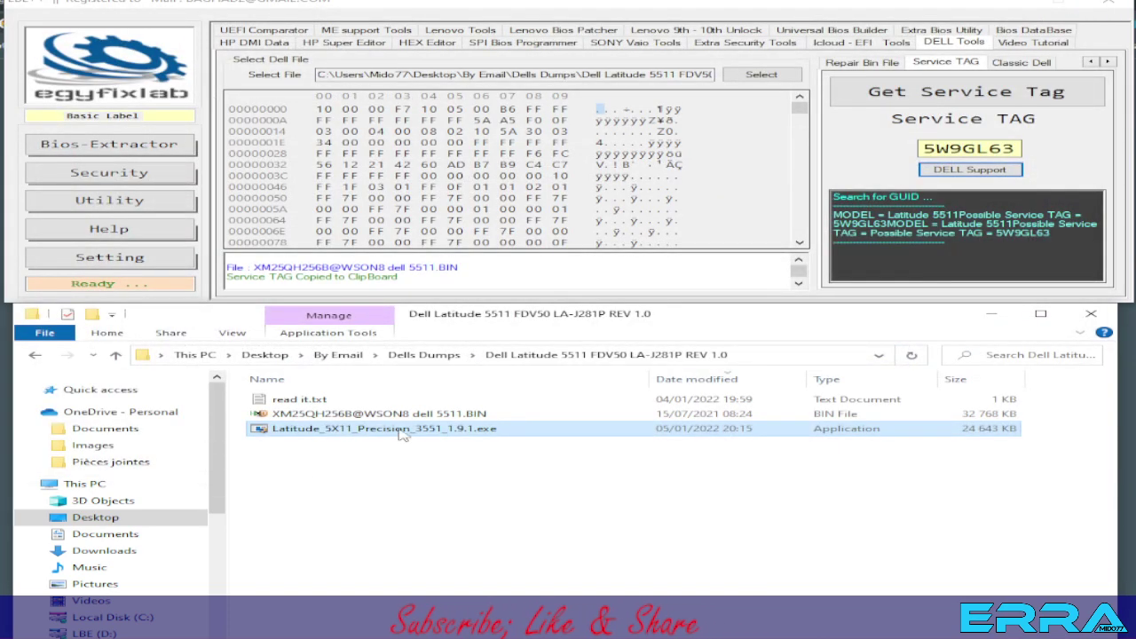
left_click(858, 64)
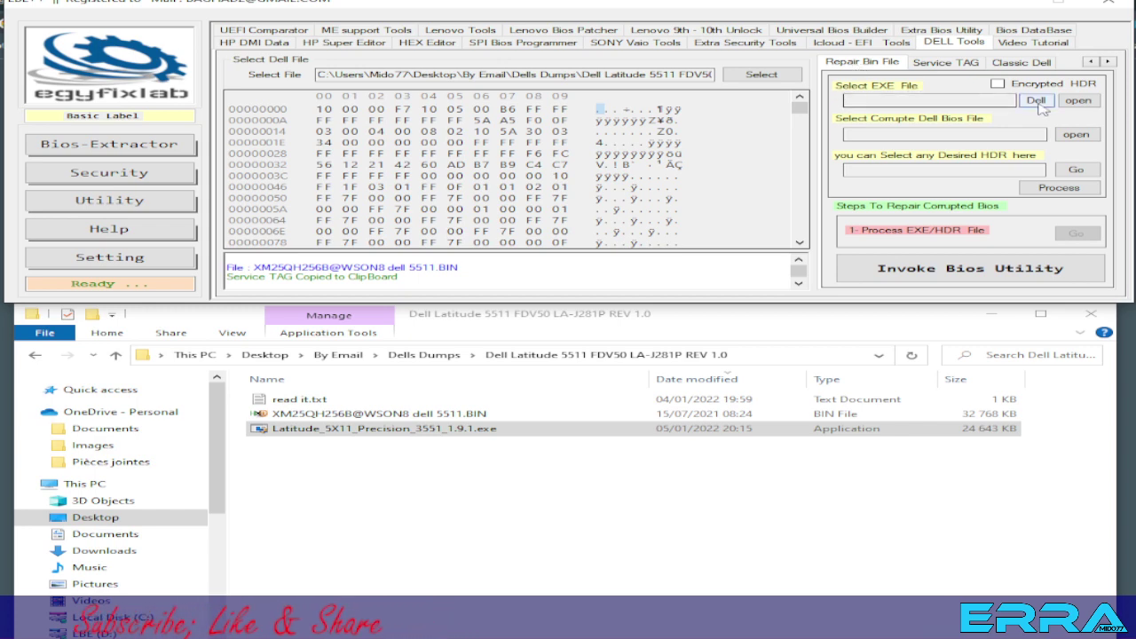
left_click(1078, 100)
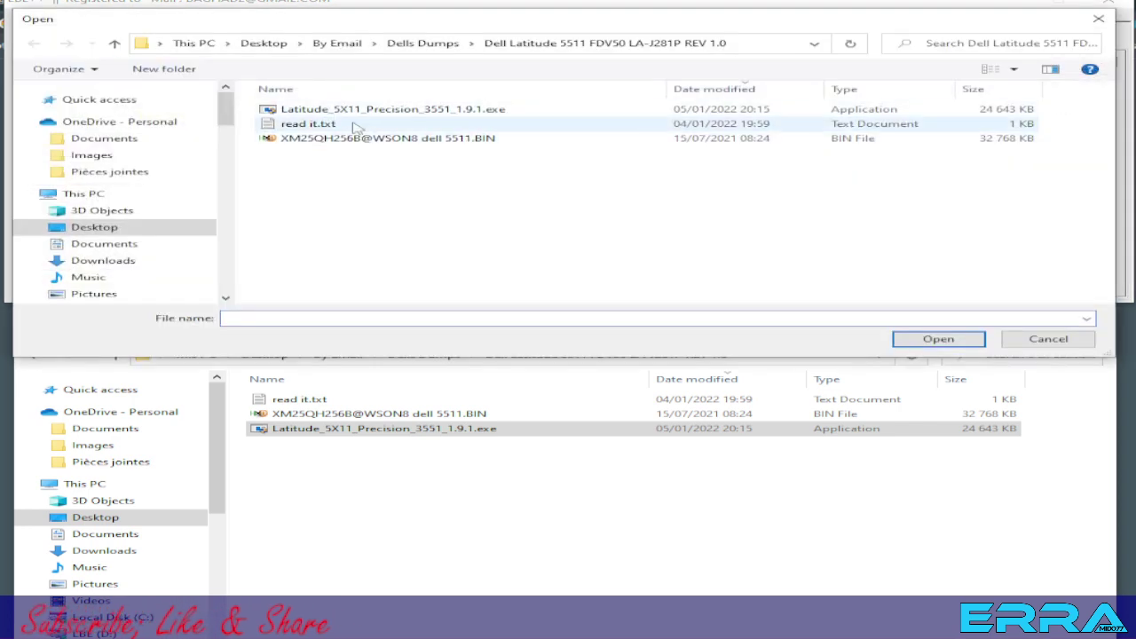
double_click(698, 110)
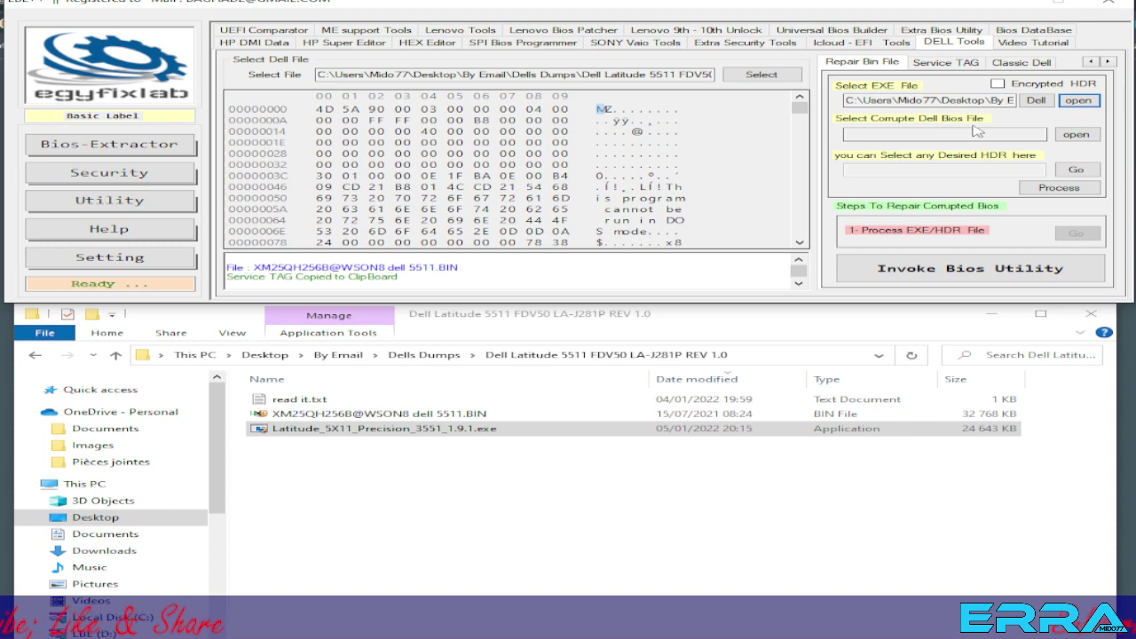
left_click(1076, 134)
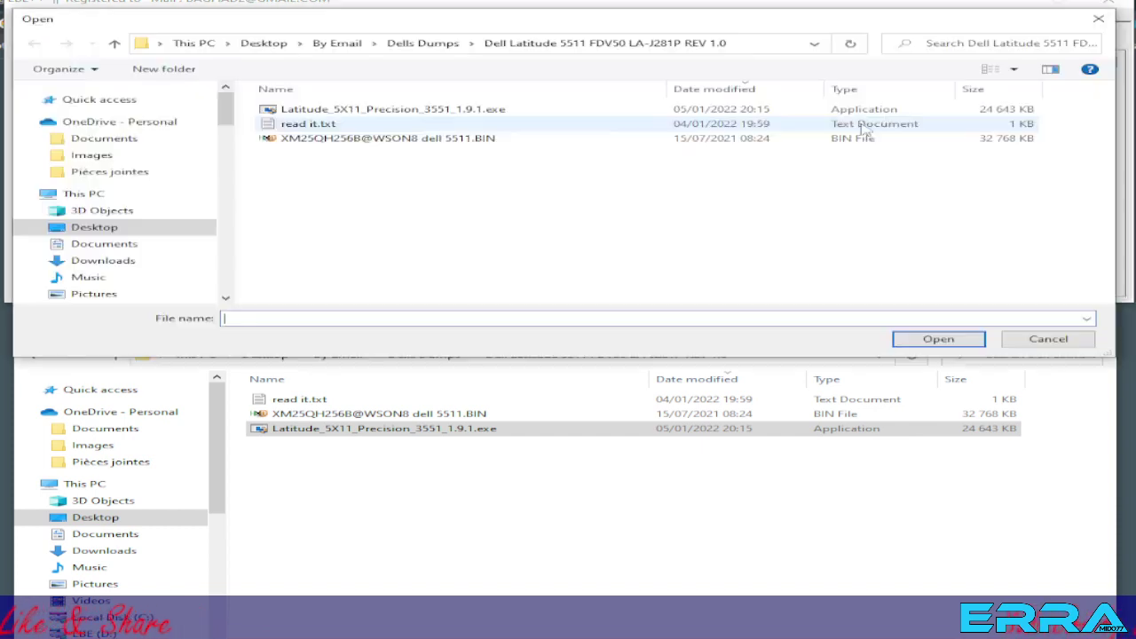
double_click(372, 137)
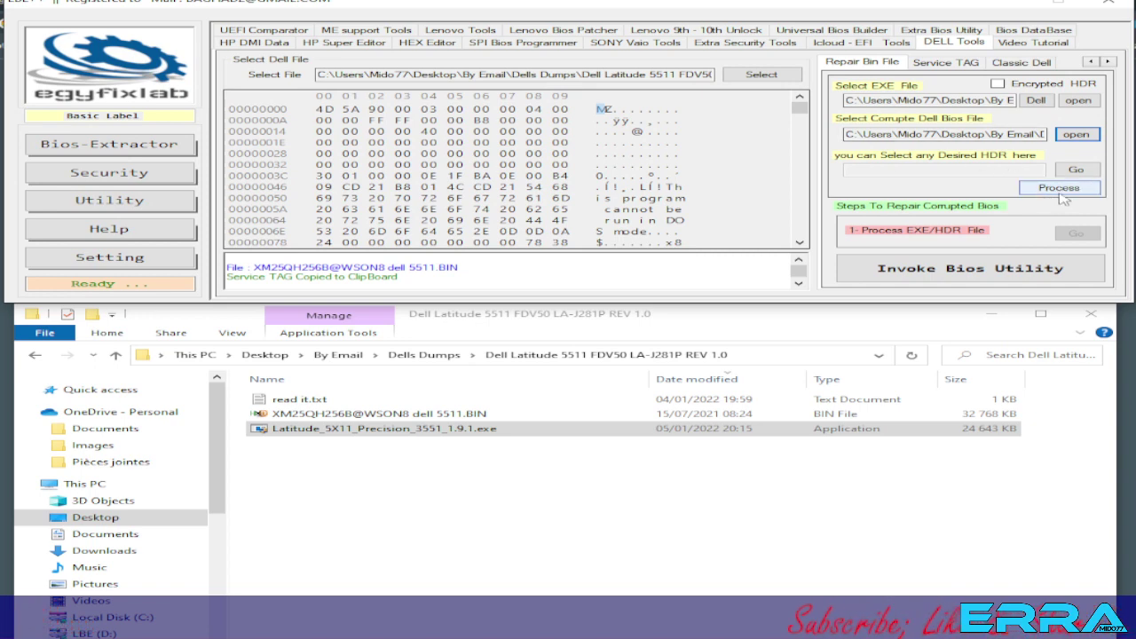
left_click(1049, 190)
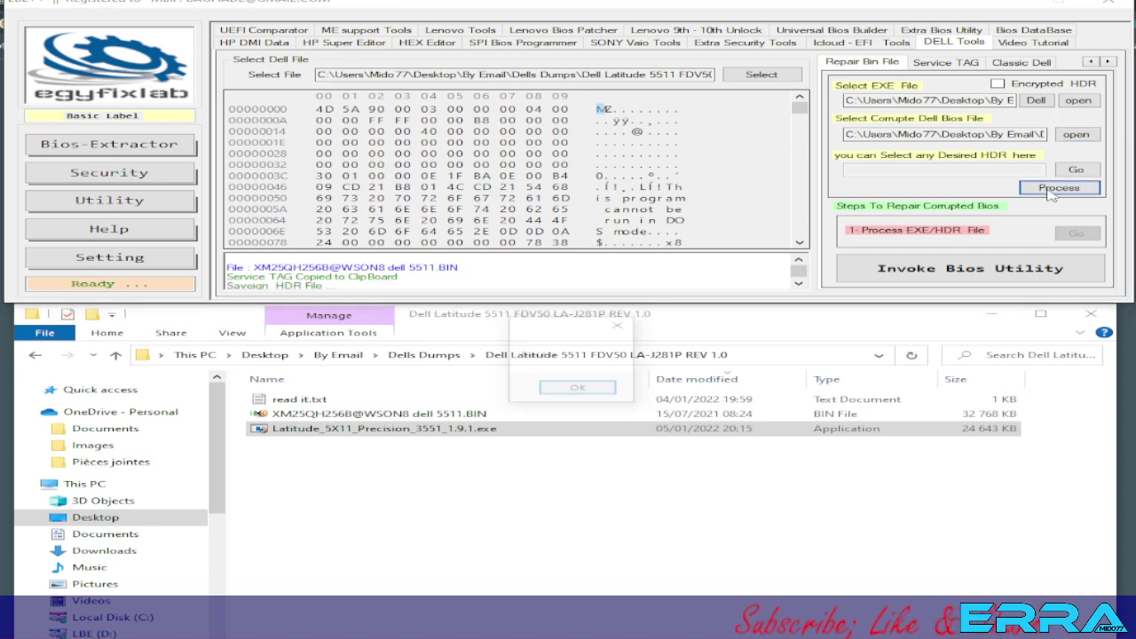
left_click(576, 391)
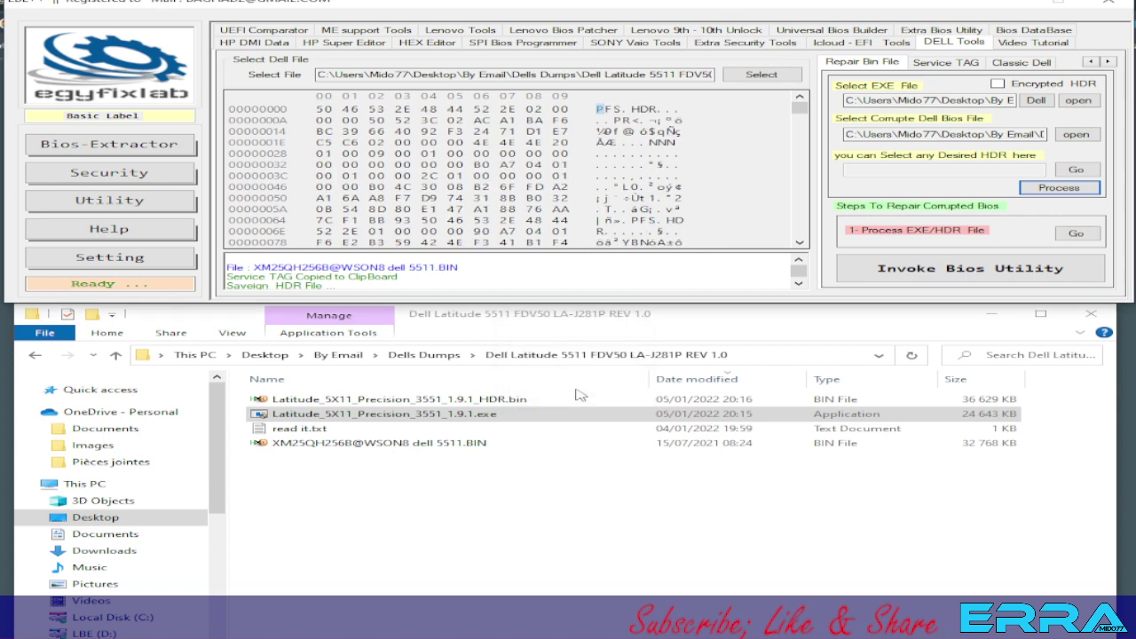
left_click(486, 401)
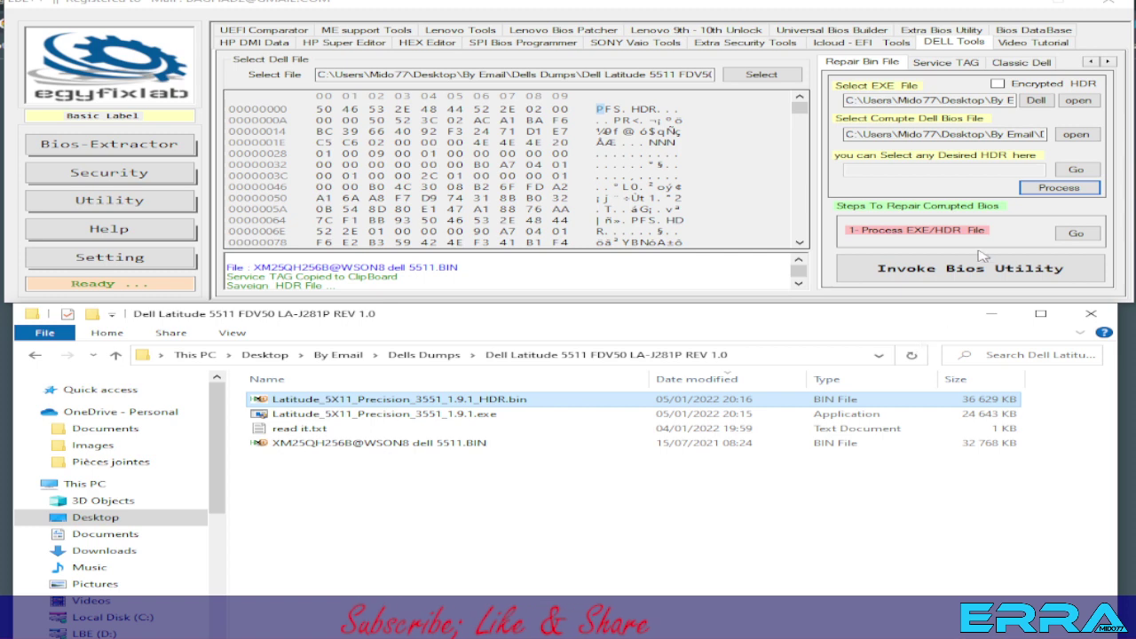
Check the HDR bin's file path in Dell HDR Editor and process it to list its firmware components
left_click(1075, 234)
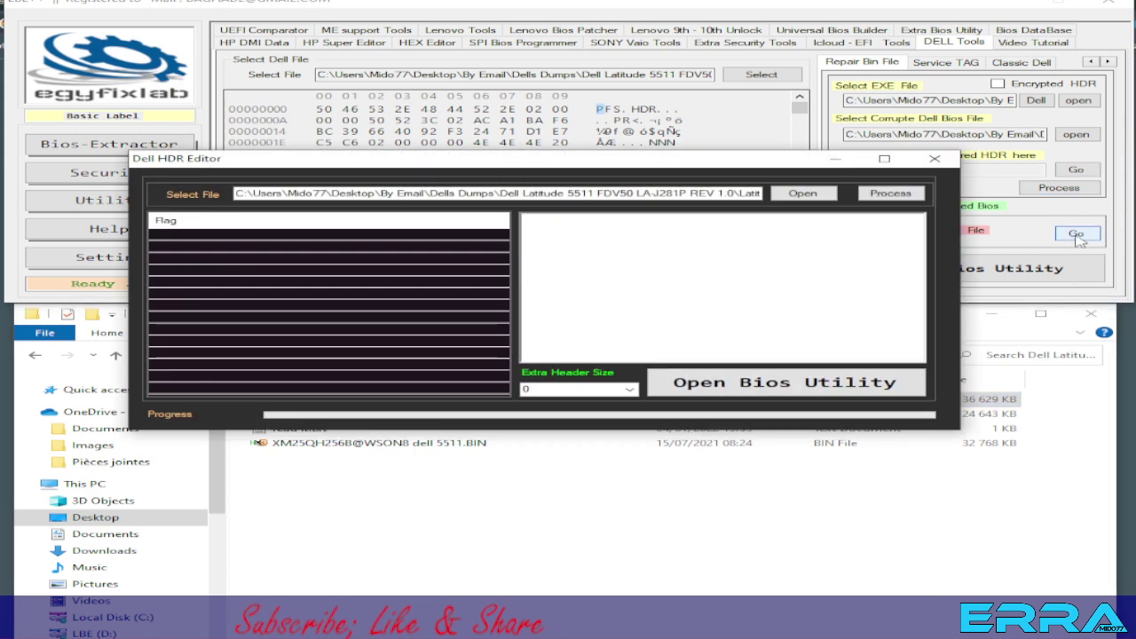
left_click(578, 192)
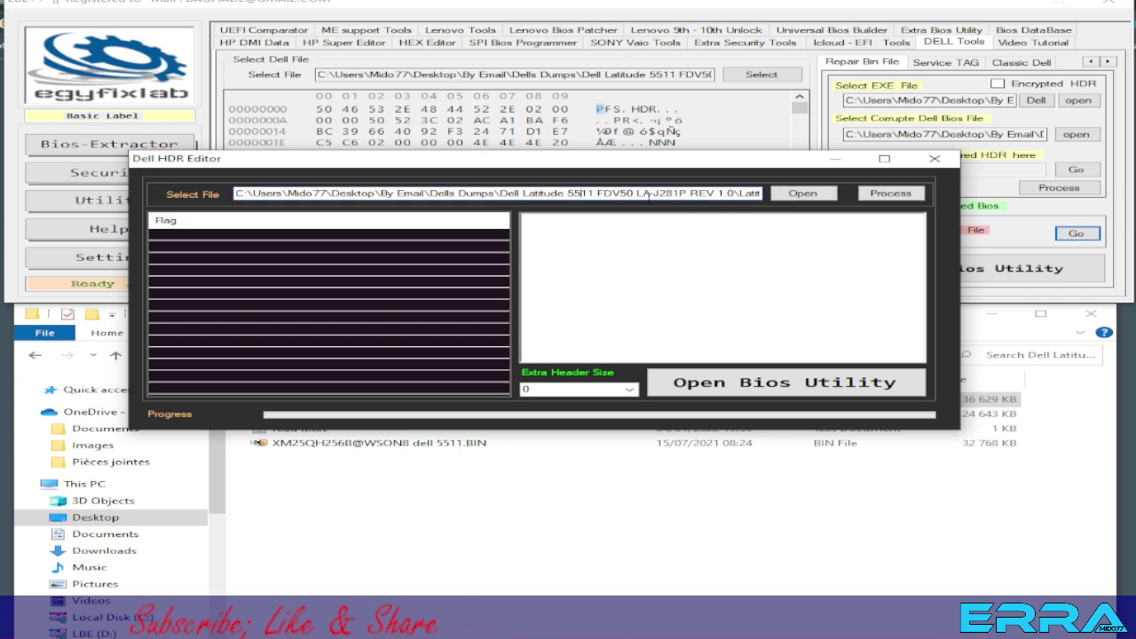
key("End")
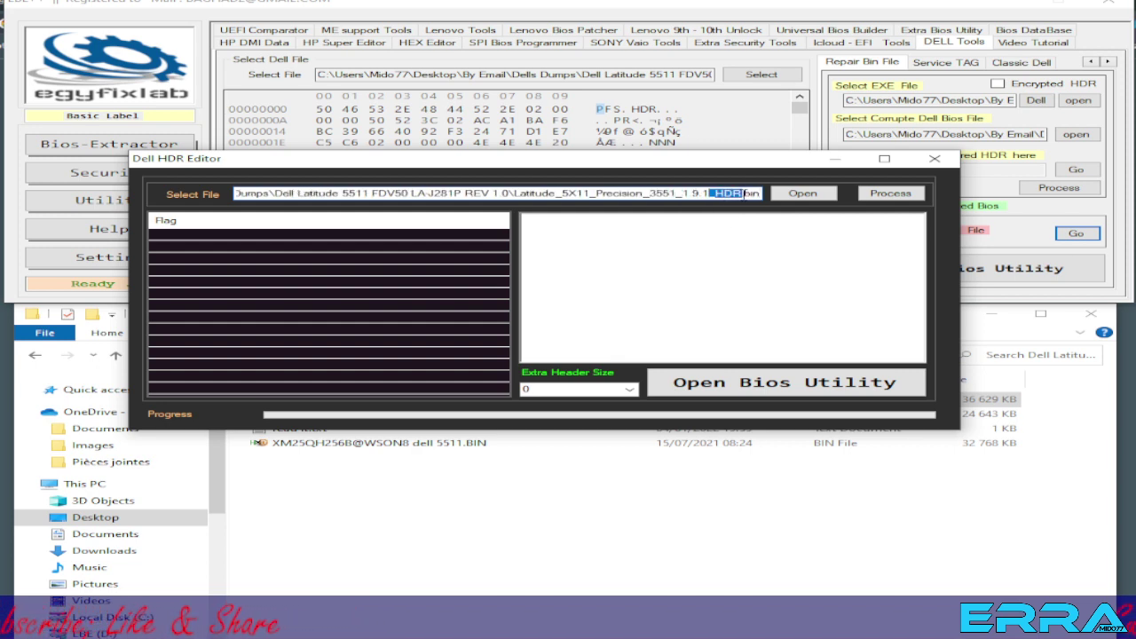
left_click(887, 195)
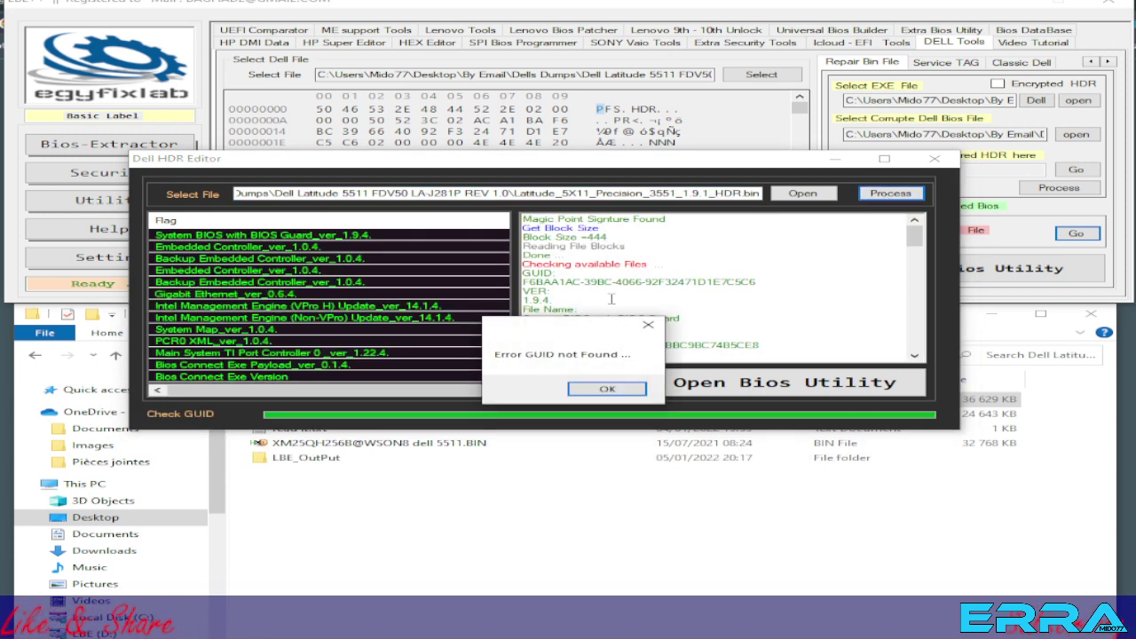